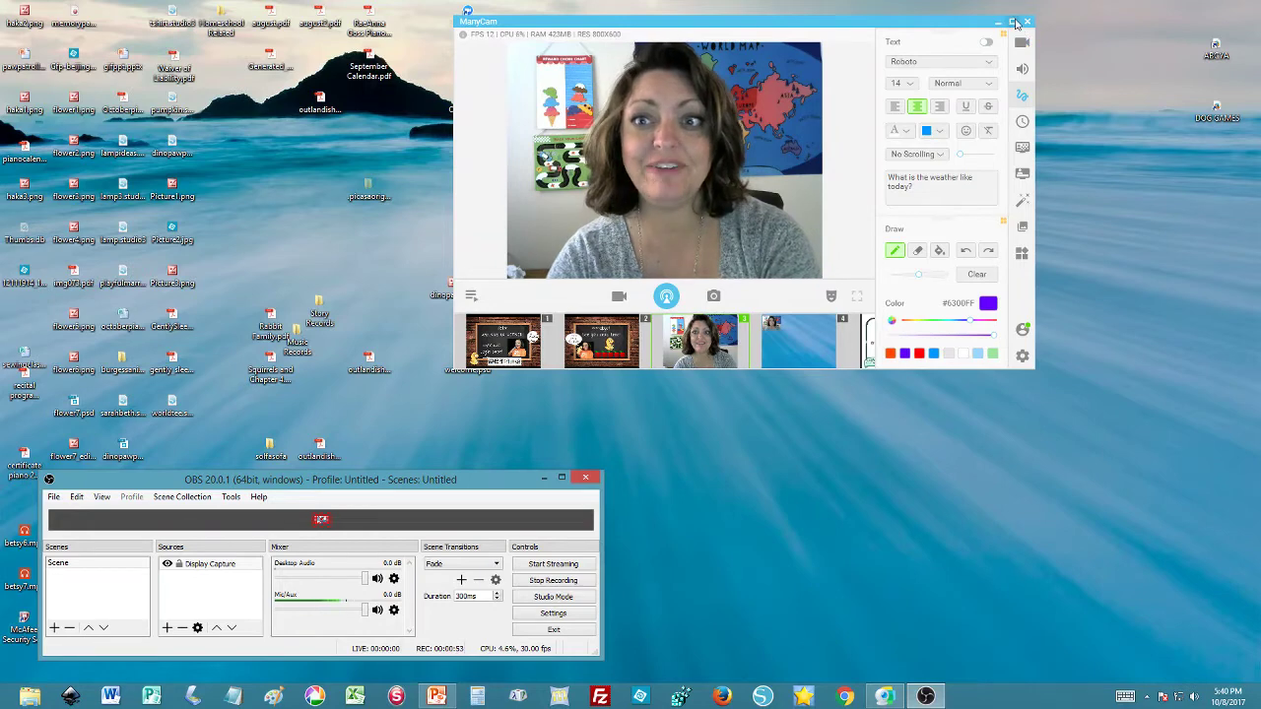
Briefly maximize and restore ManyCam, then move it top-left and enlarge it slightly.
click(1015, 20)
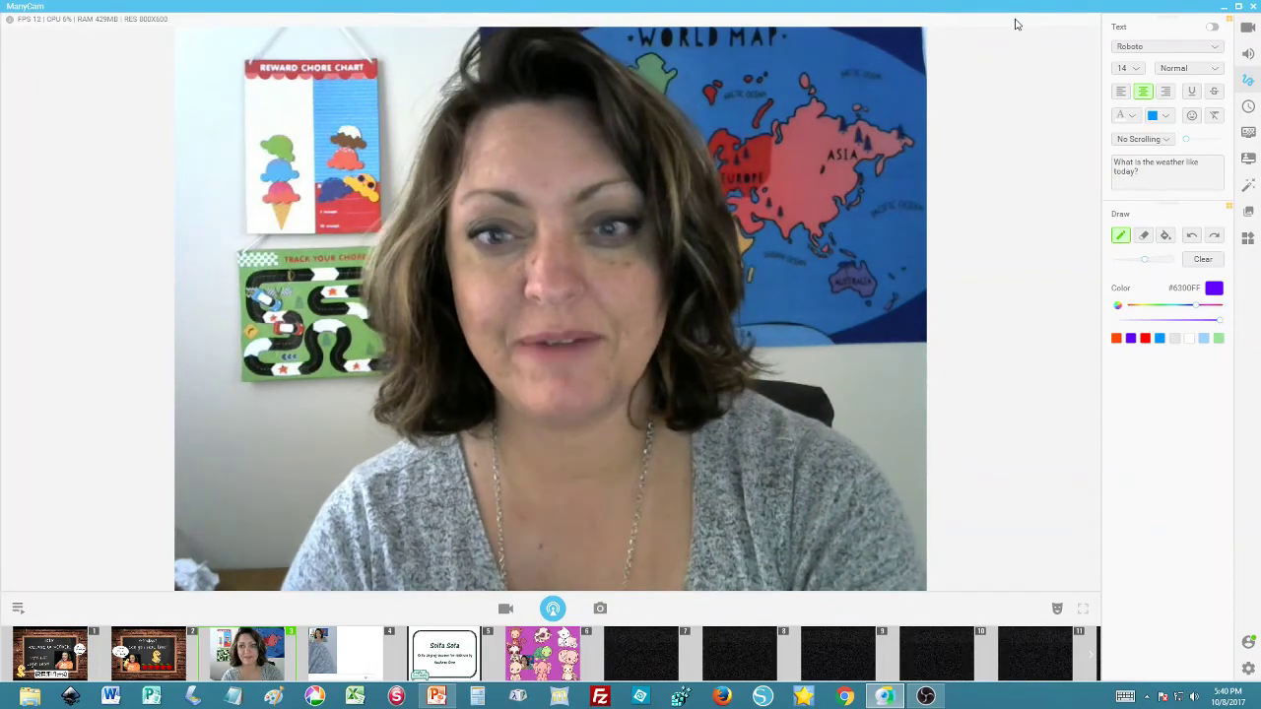
click(1239, 6)
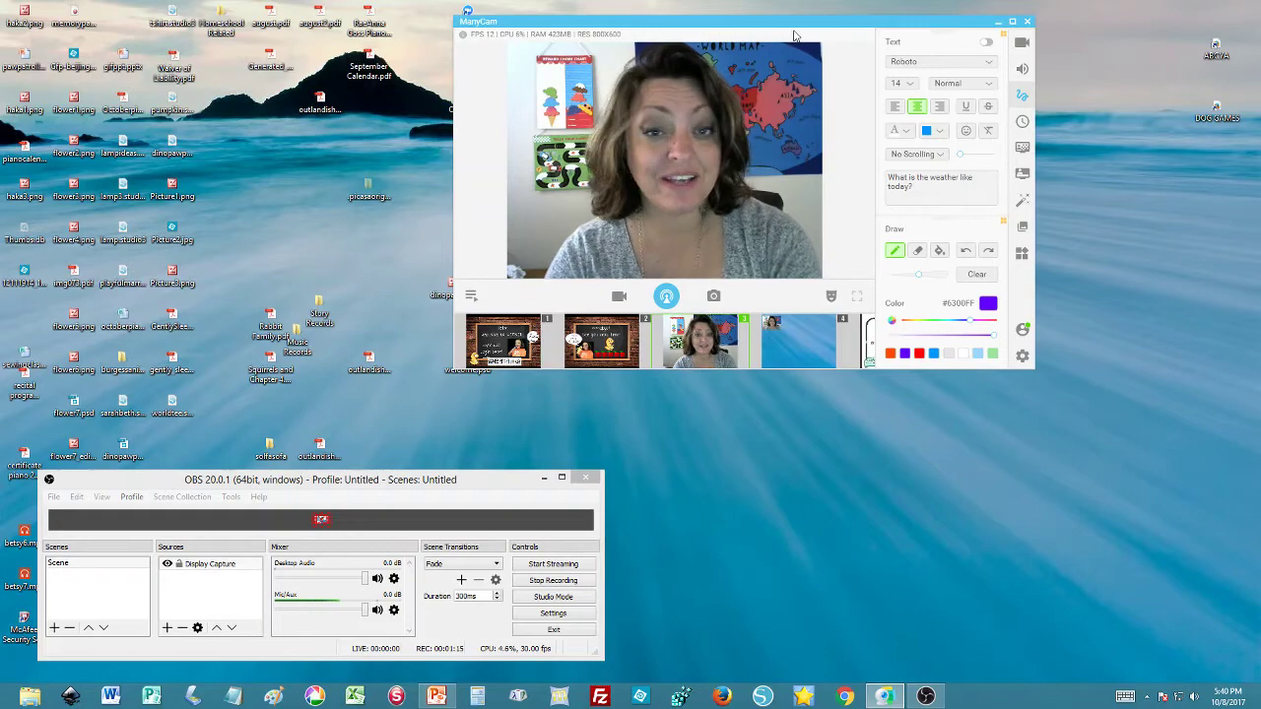
mouse_move(794, 35)
mouse_down()
mouse_move(693, 13)
mouse_move(382, 9)
mouse_up()
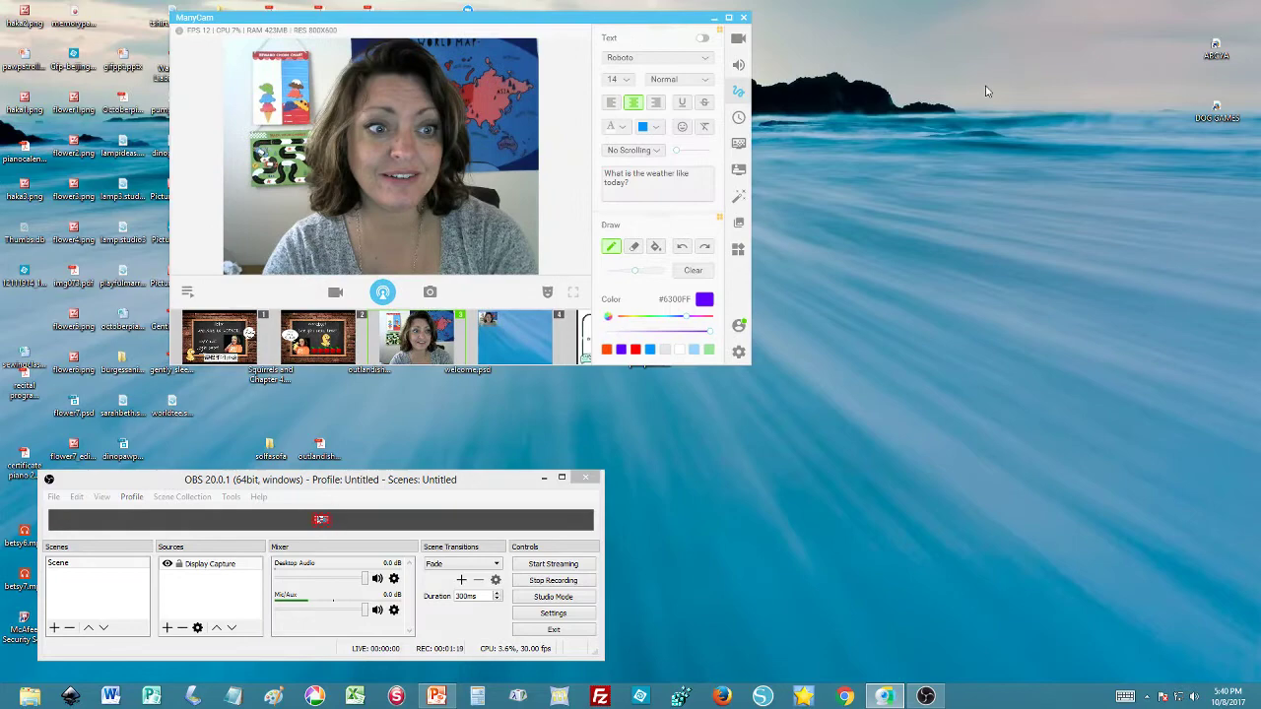
drag(530, 22, 396, 48)
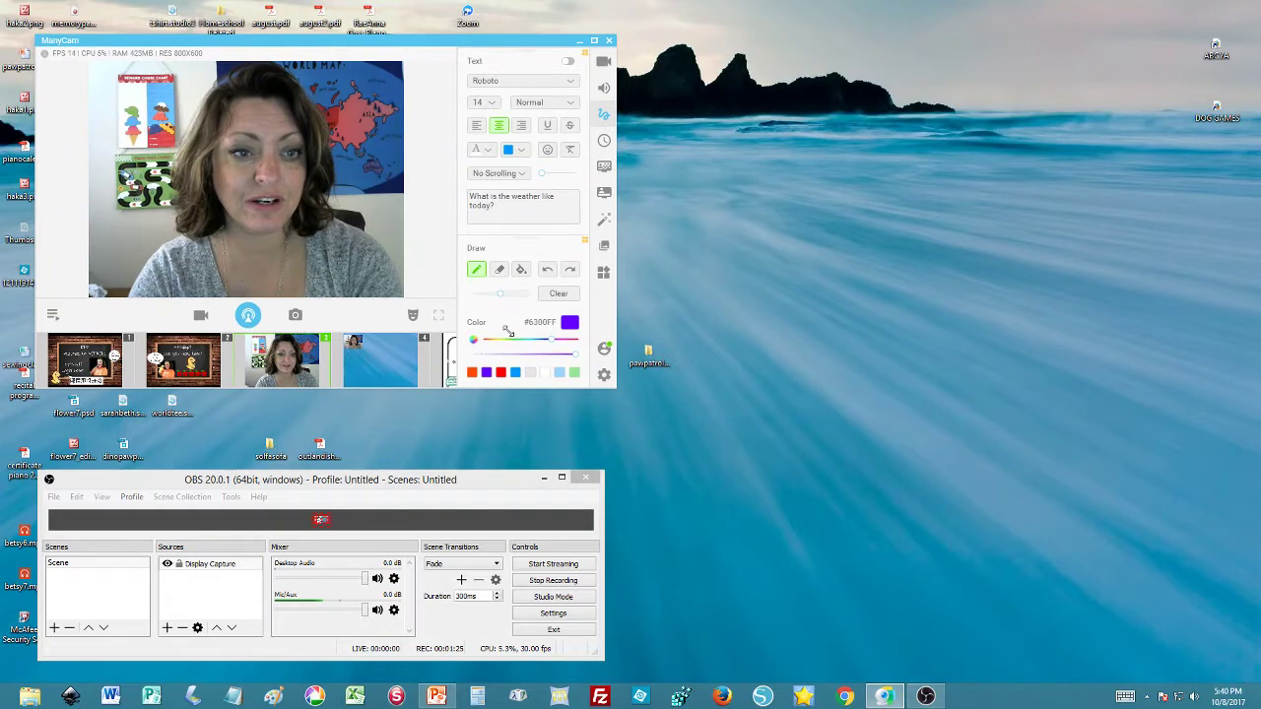
mouse_move(508, 330)
mouse_down()
mouse_move(637, 380)
mouse_move(500, 339)
mouse_up()
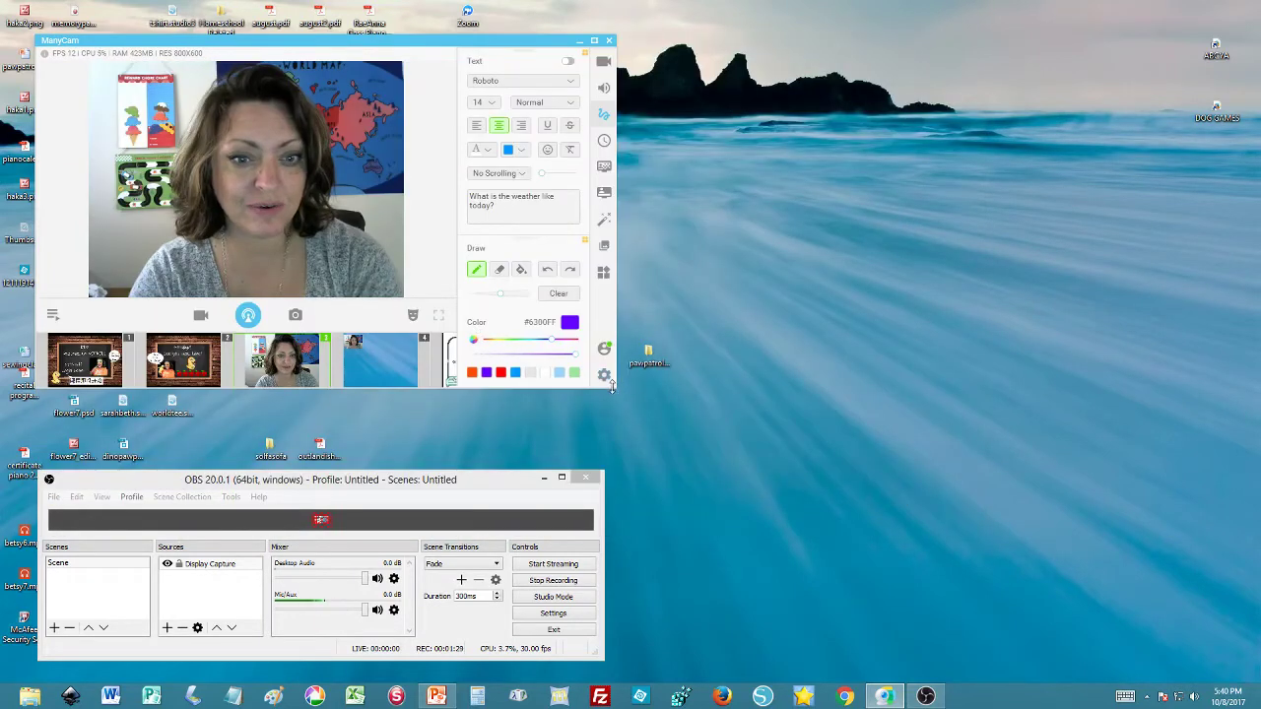
mouse_move(612, 386)
mouse_down()
mouse_move(729, 433)
mouse_move(617, 387)
mouse_up()
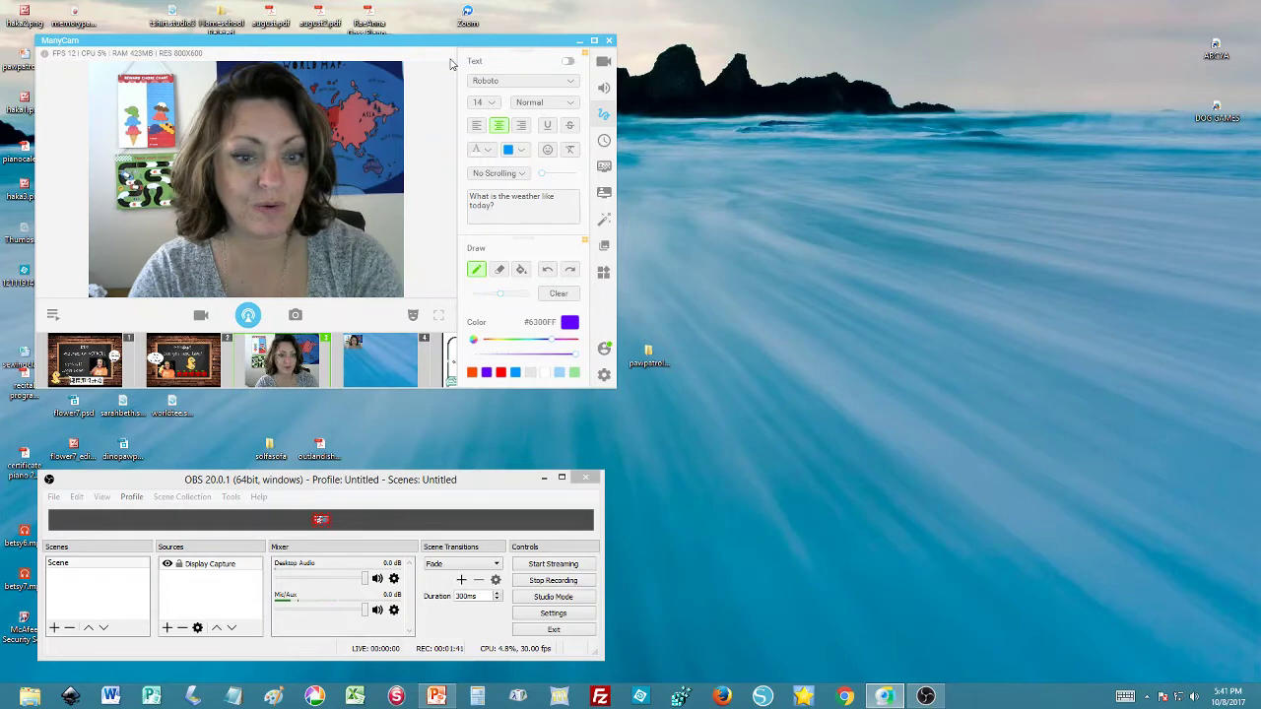
Switch maximized ManyCam to preset 4 and move the capture area centre-right.
click(594, 42)
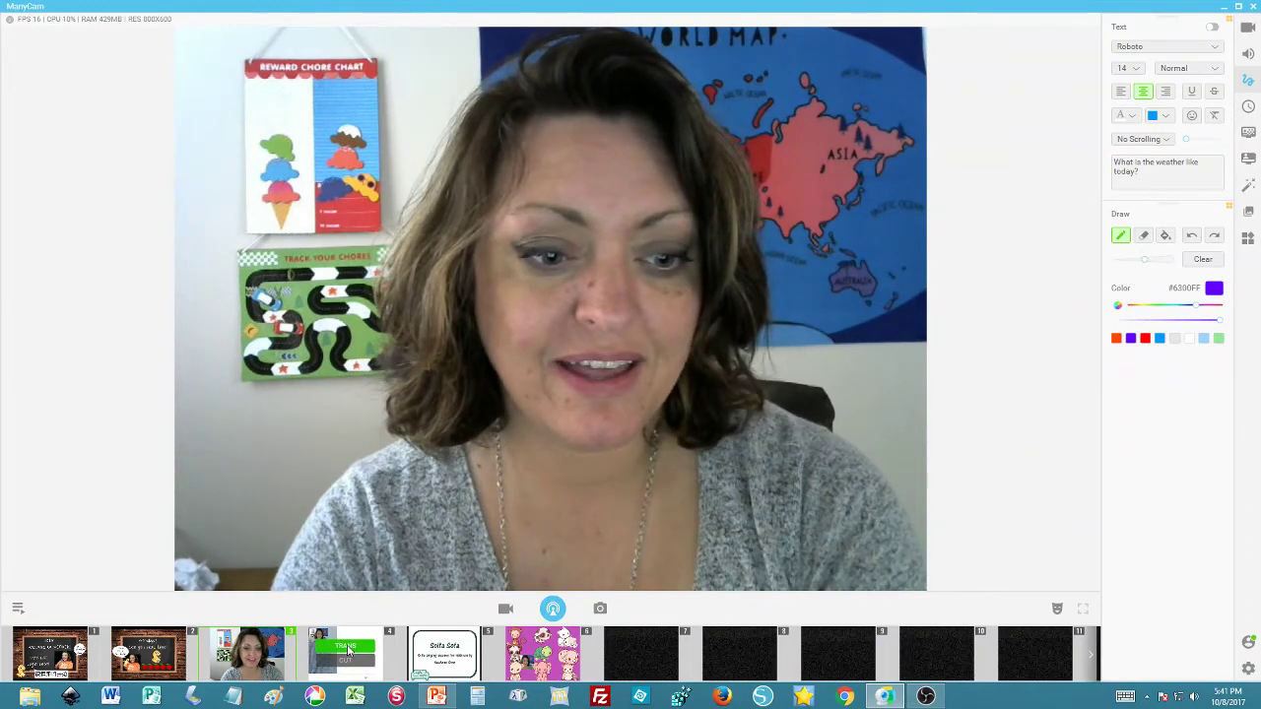
click(347, 650)
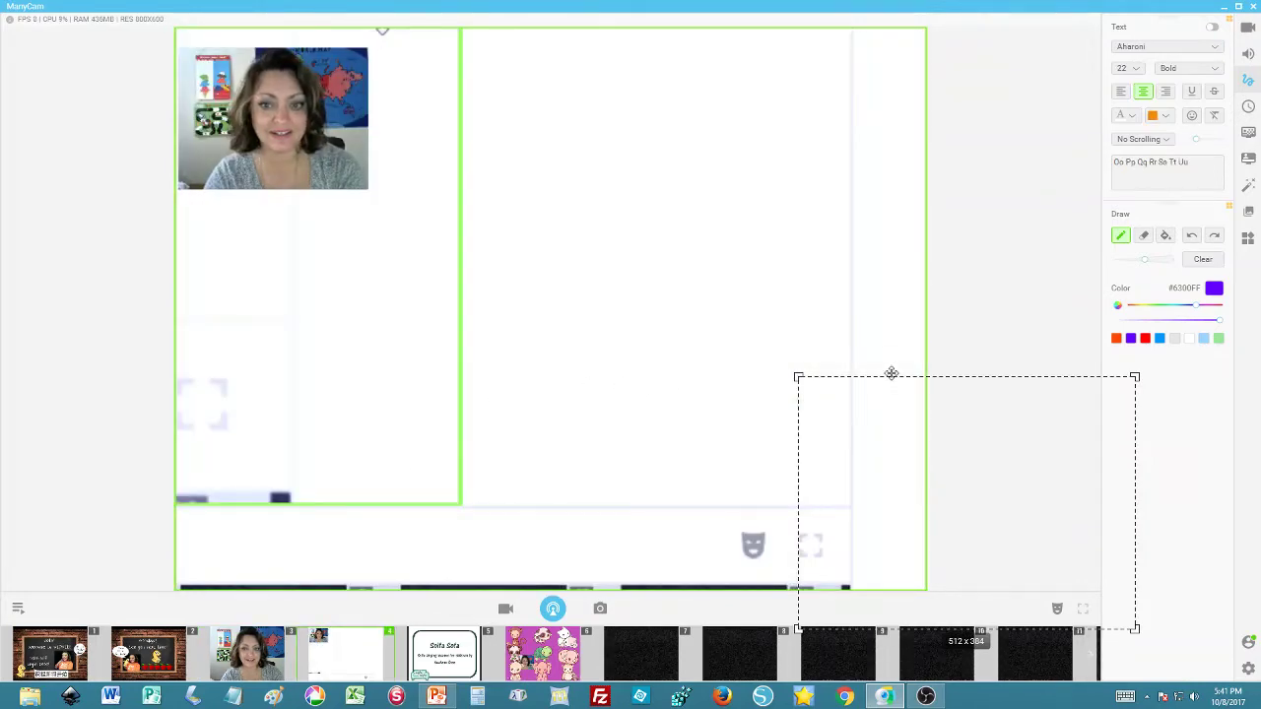
mouse_move(709, 353)
mouse_down()
mouse_move(768, 319)
mouse_move(926, 392)
mouse_up()
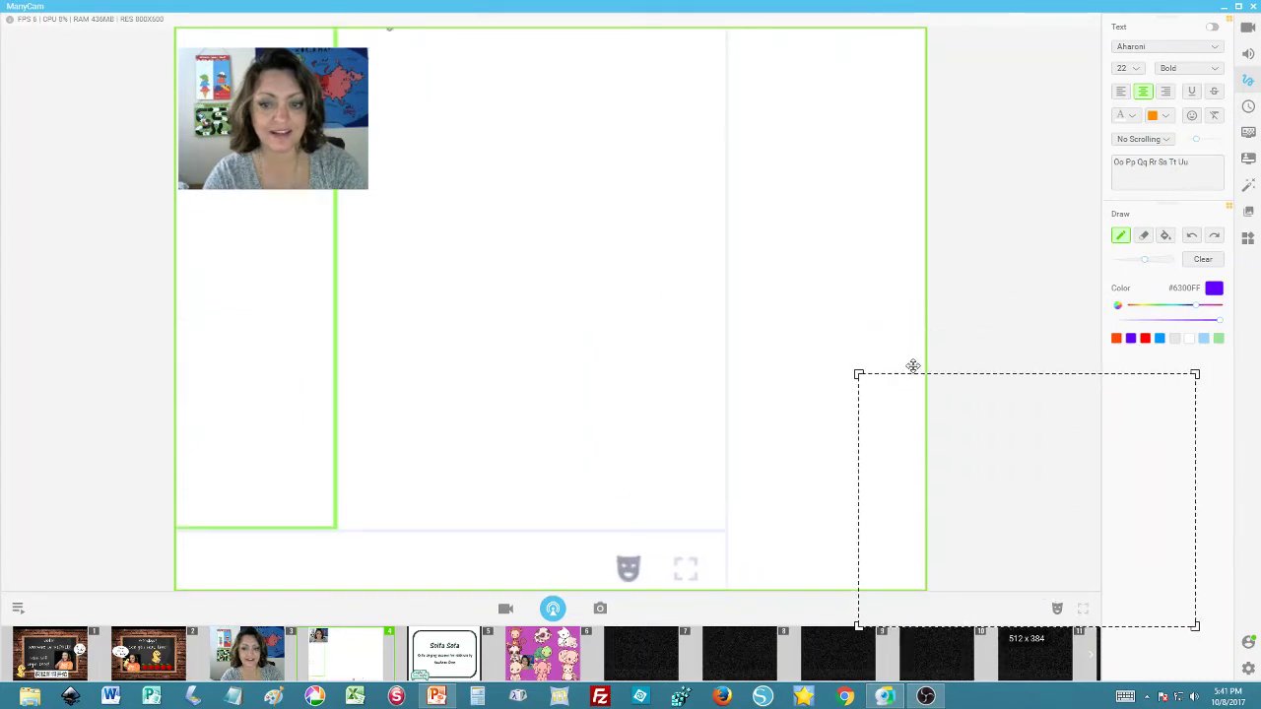
drag(913, 366, 905, 380)
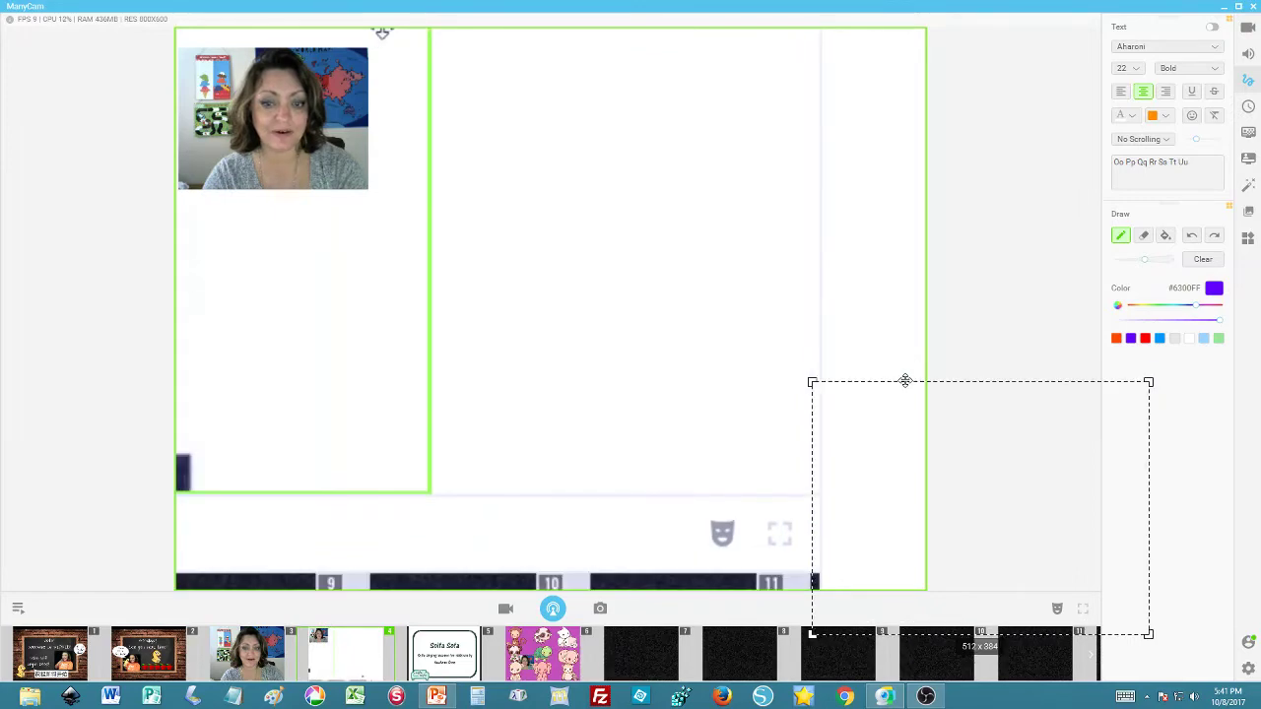
Briefly show and hide the sushi presentation, then restore ManyCam to its small size.
click(437, 698)
click(437, 698)
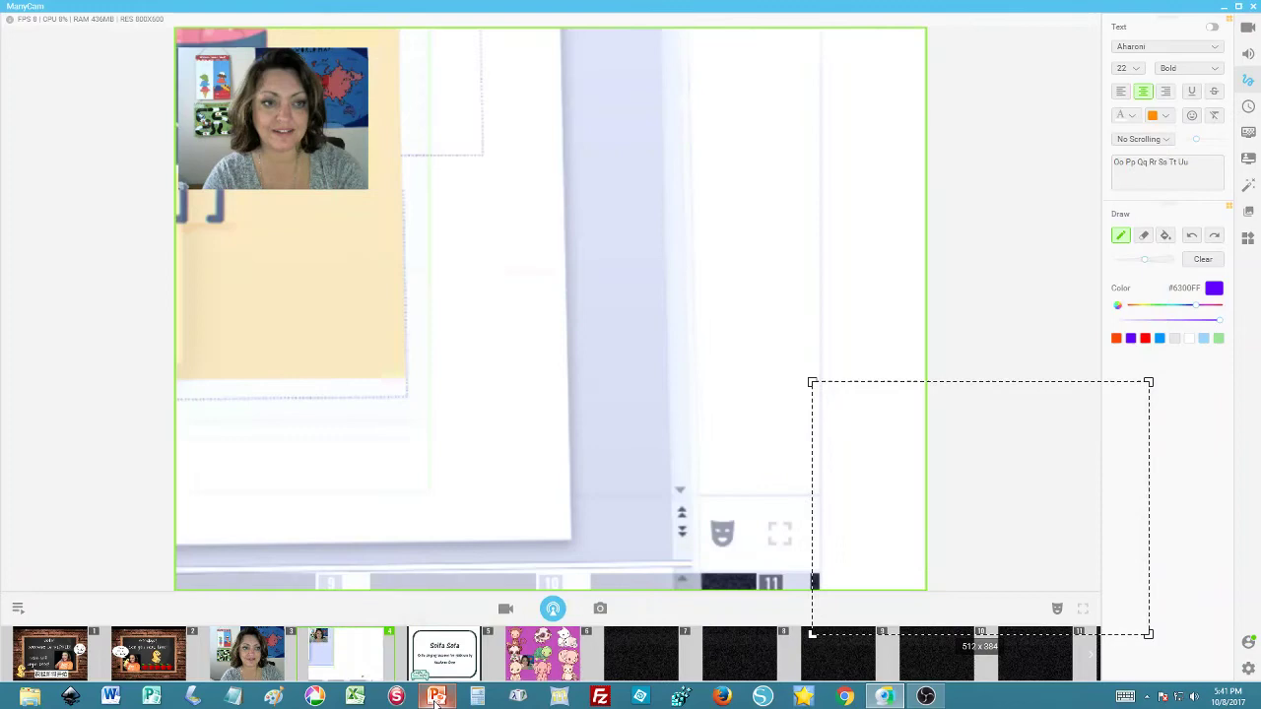
click(1239, 8)
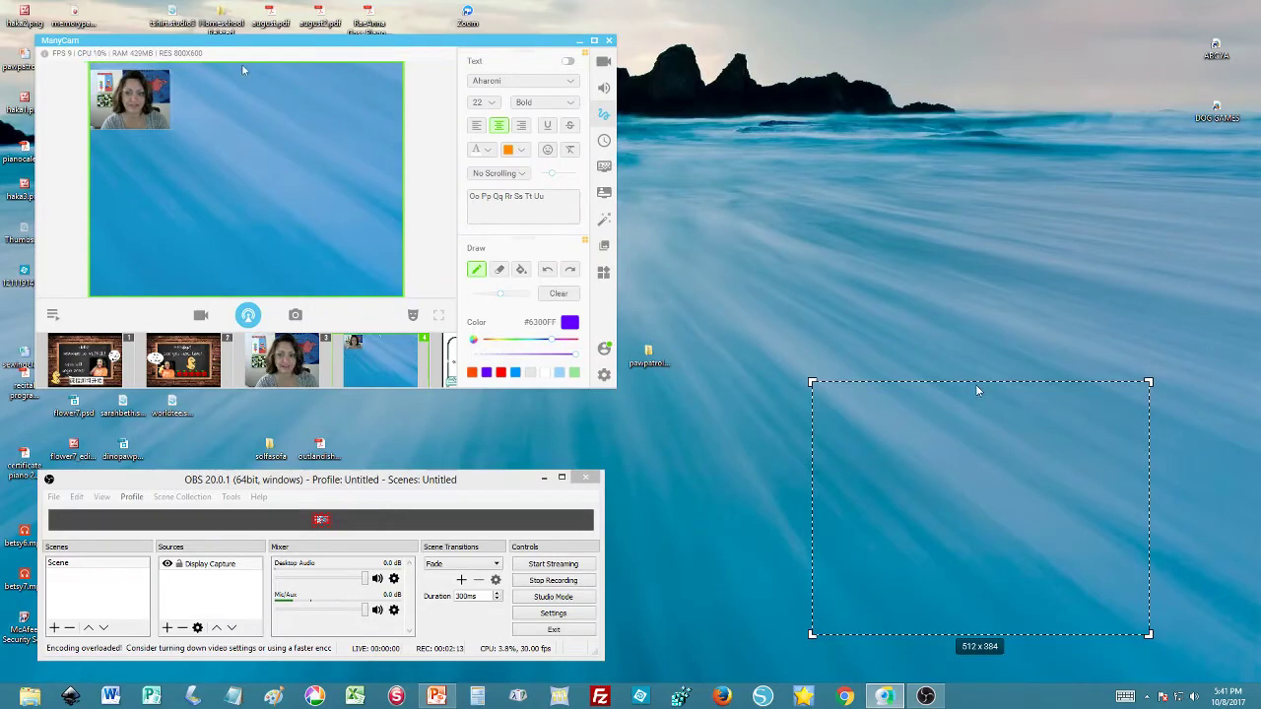
Nudge the capture area up-left and bring the sushi presentation to the front.
drag(977, 390, 951, 340)
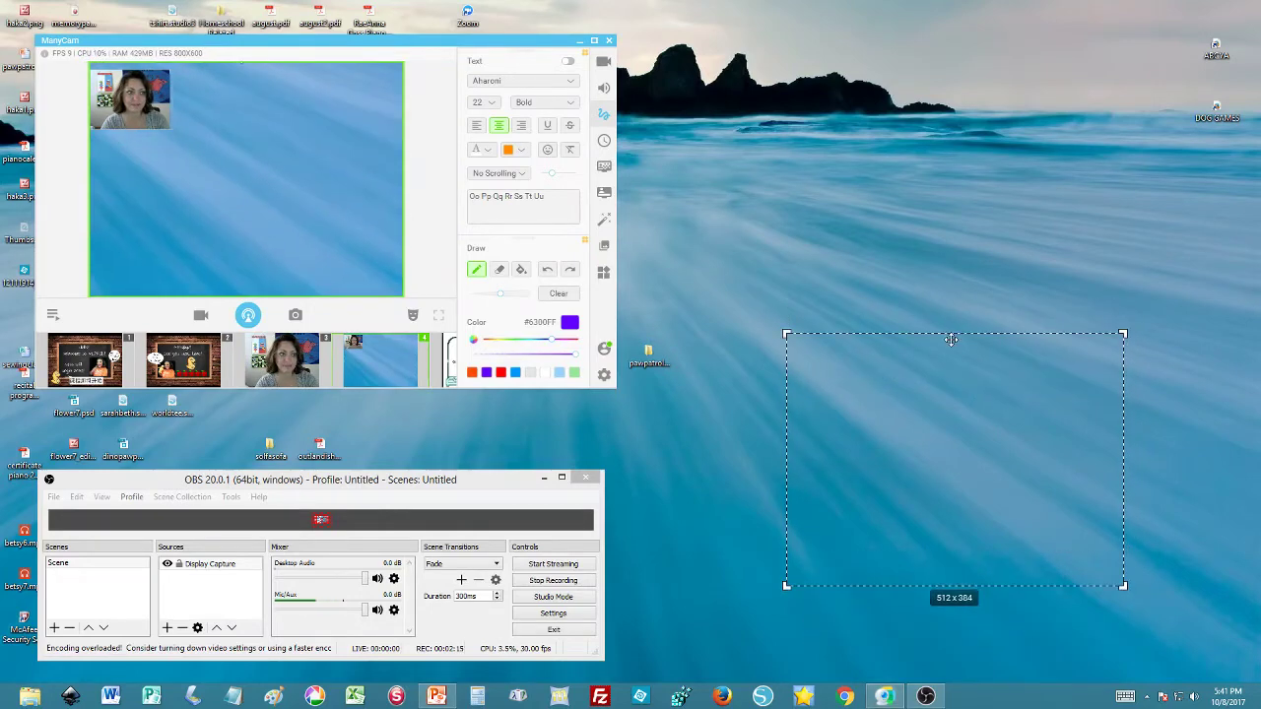
click(436, 696)
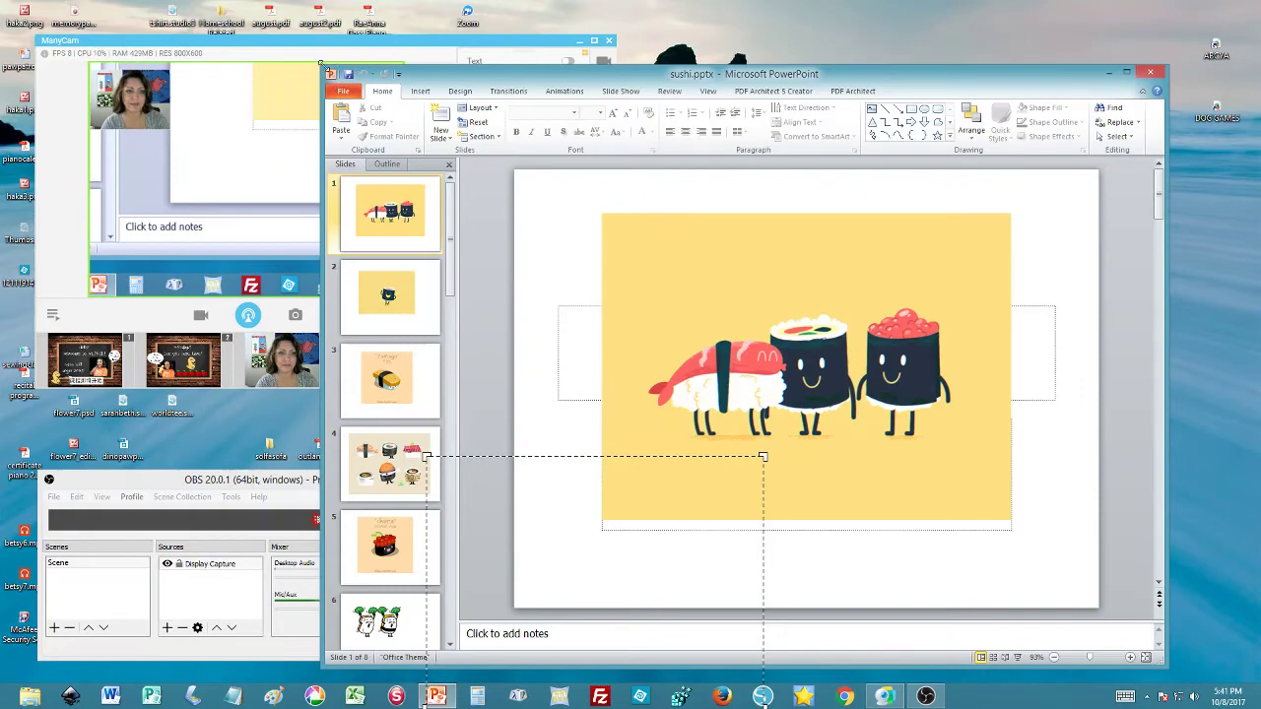
Resize the PowerPoint window at the right and fit the capture area around the sushi slide.
drag(320, 64, 772, 263)
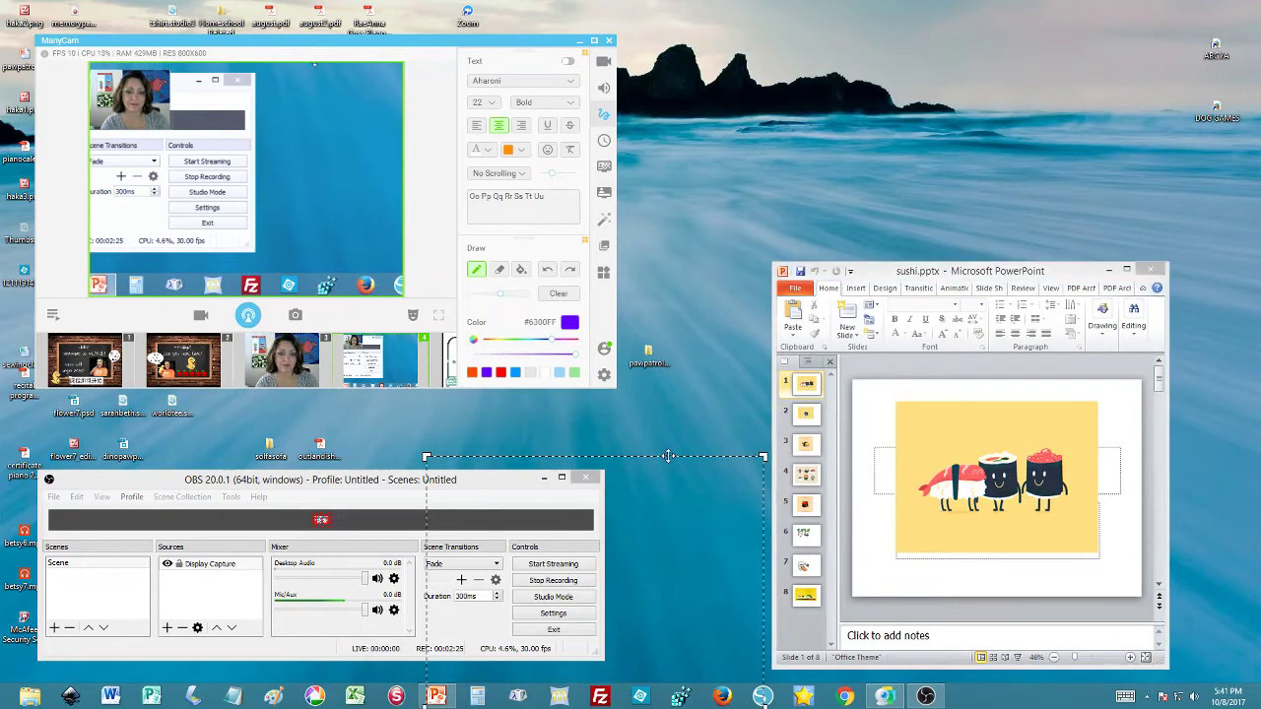
mouse_move(666, 454)
mouse_down()
mouse_move(944, 361)
mouse_move(1100, 355)
mouse_up()
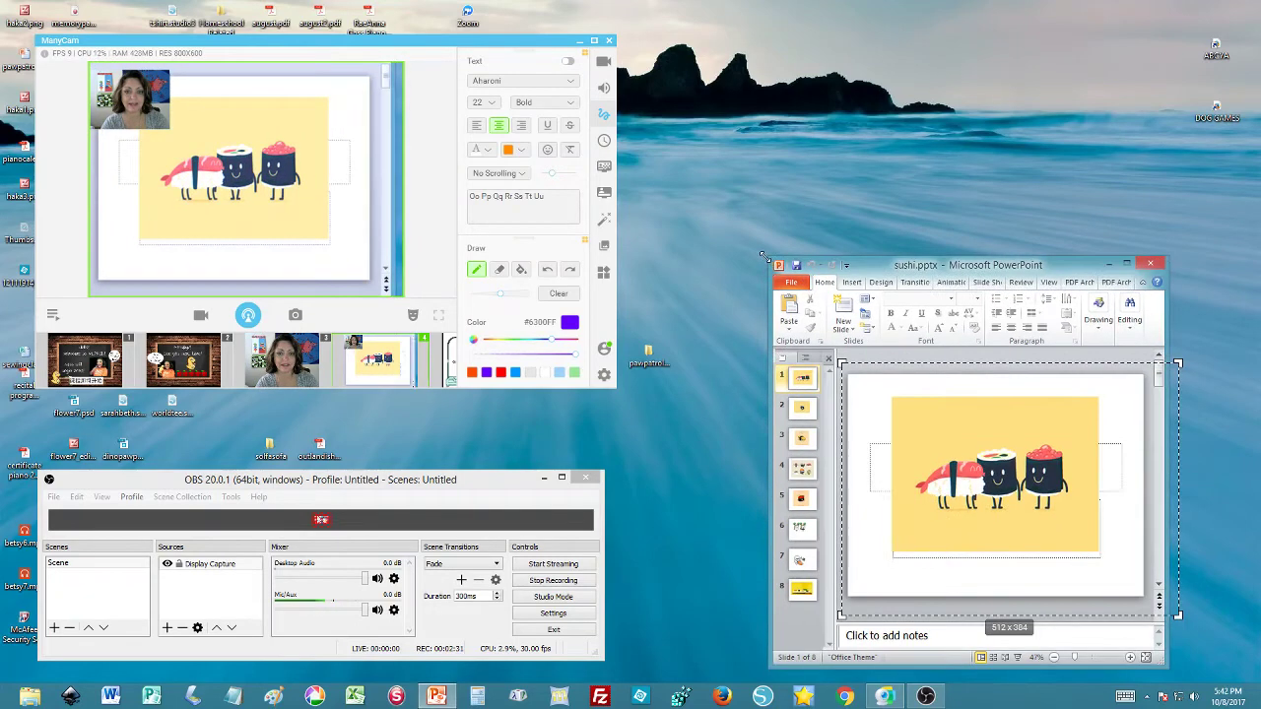
drag(768, 266, 702, 226)
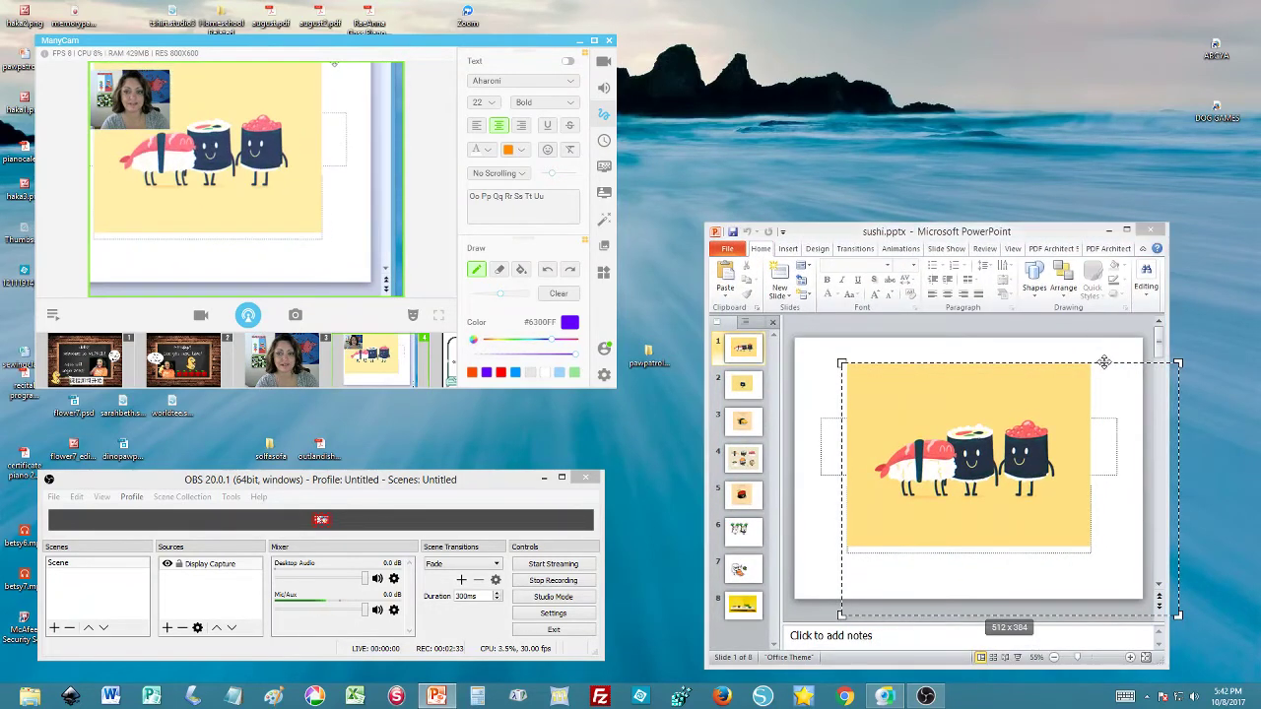
drag(1101, 357, 1060, 337)
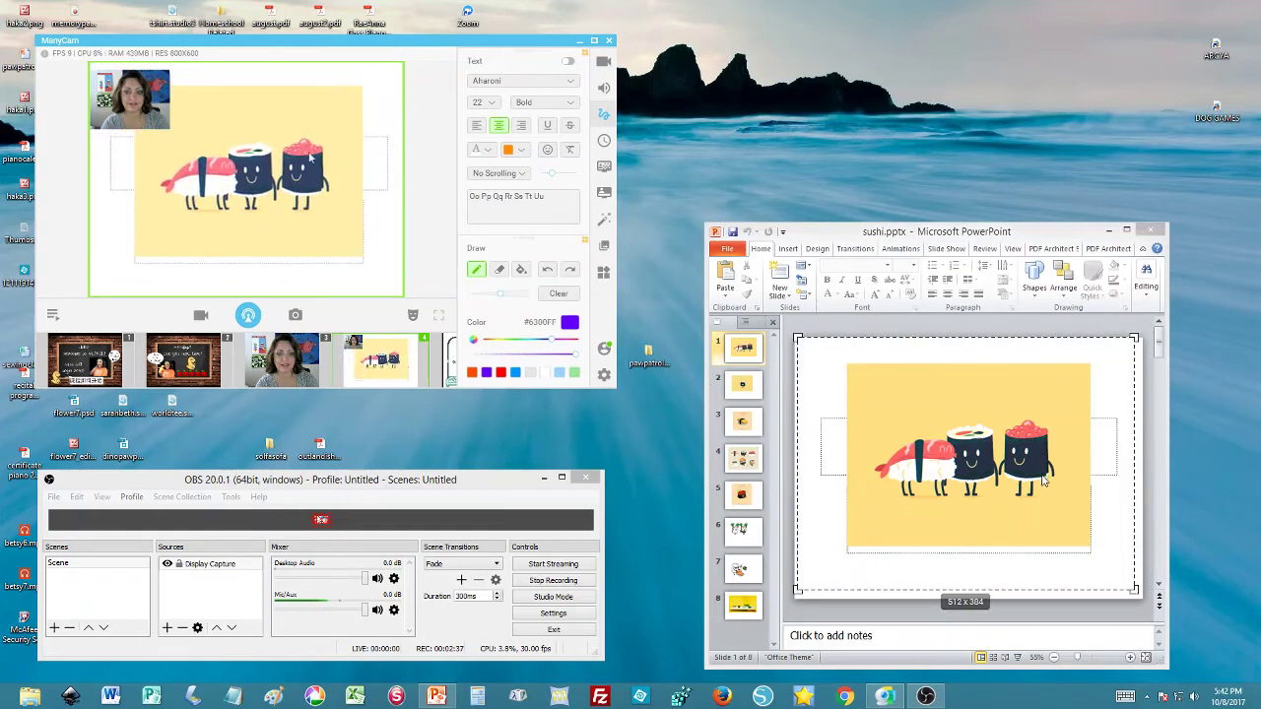
click(1006, 660)
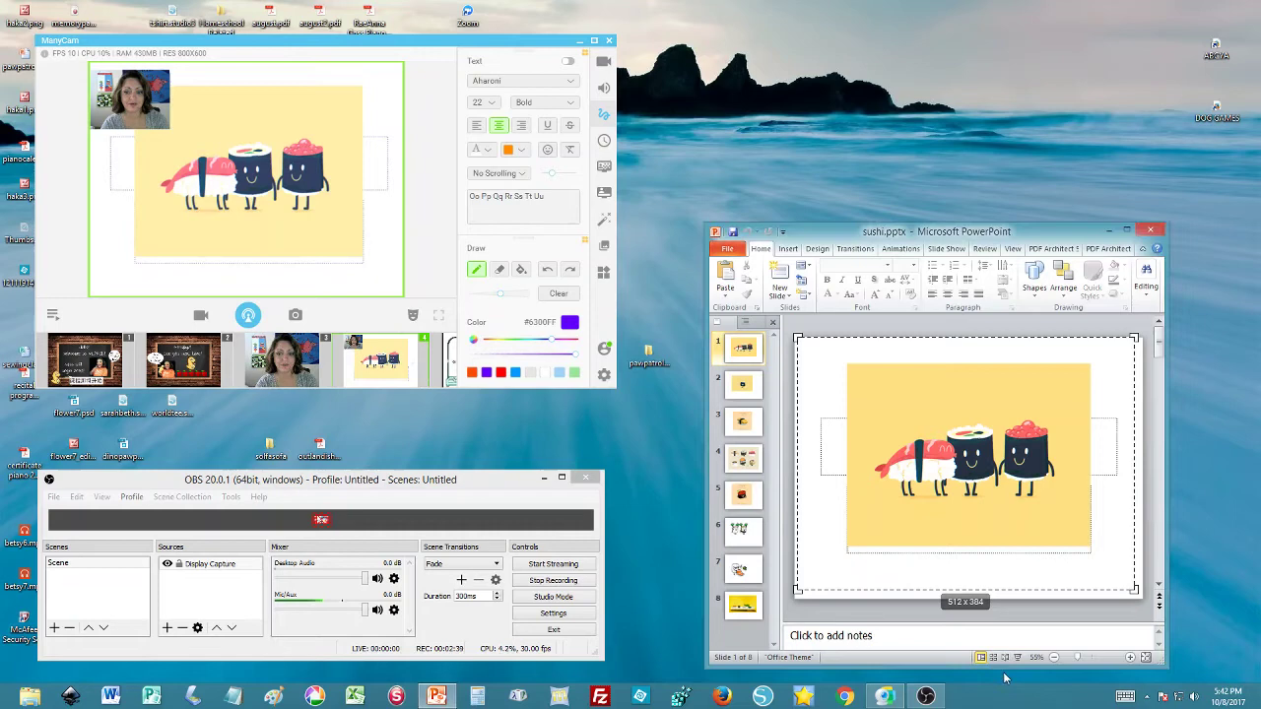
Play the windowed slideshow, frame it in a 640x480 capture area, then select ManyCam preset 3.
click(1004, 657)
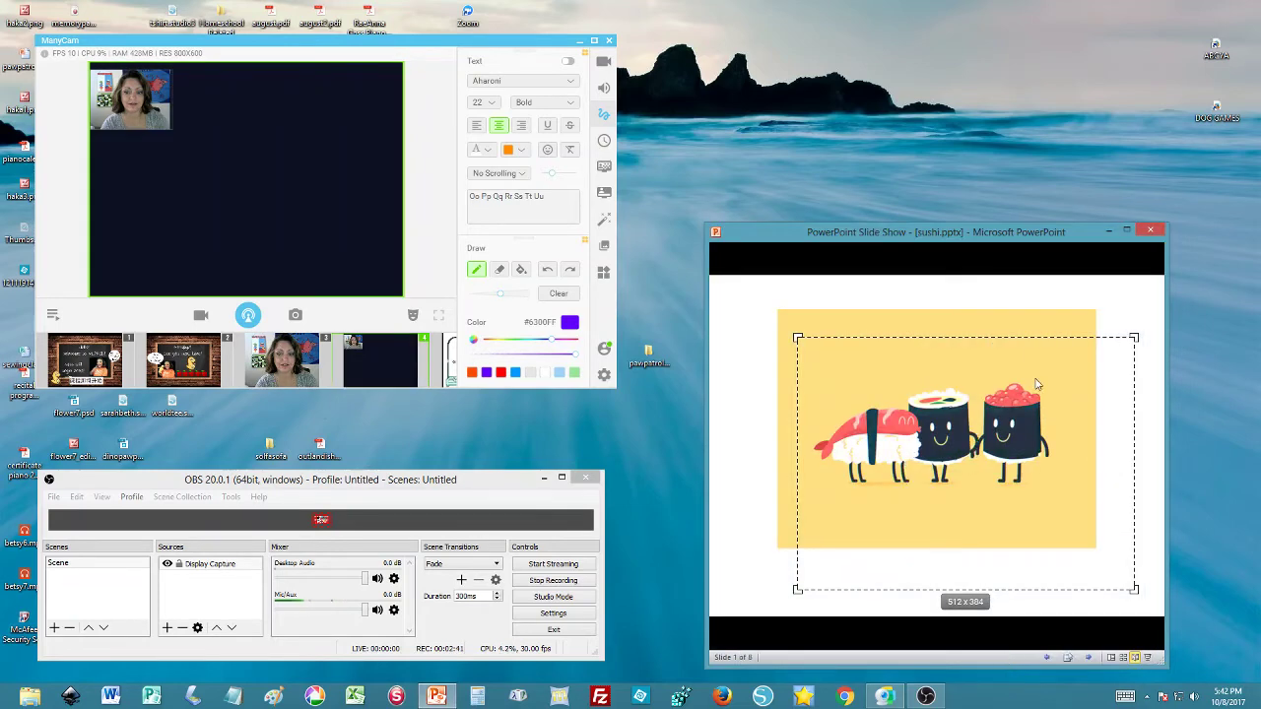
drag(1044, 337, 969, 286)
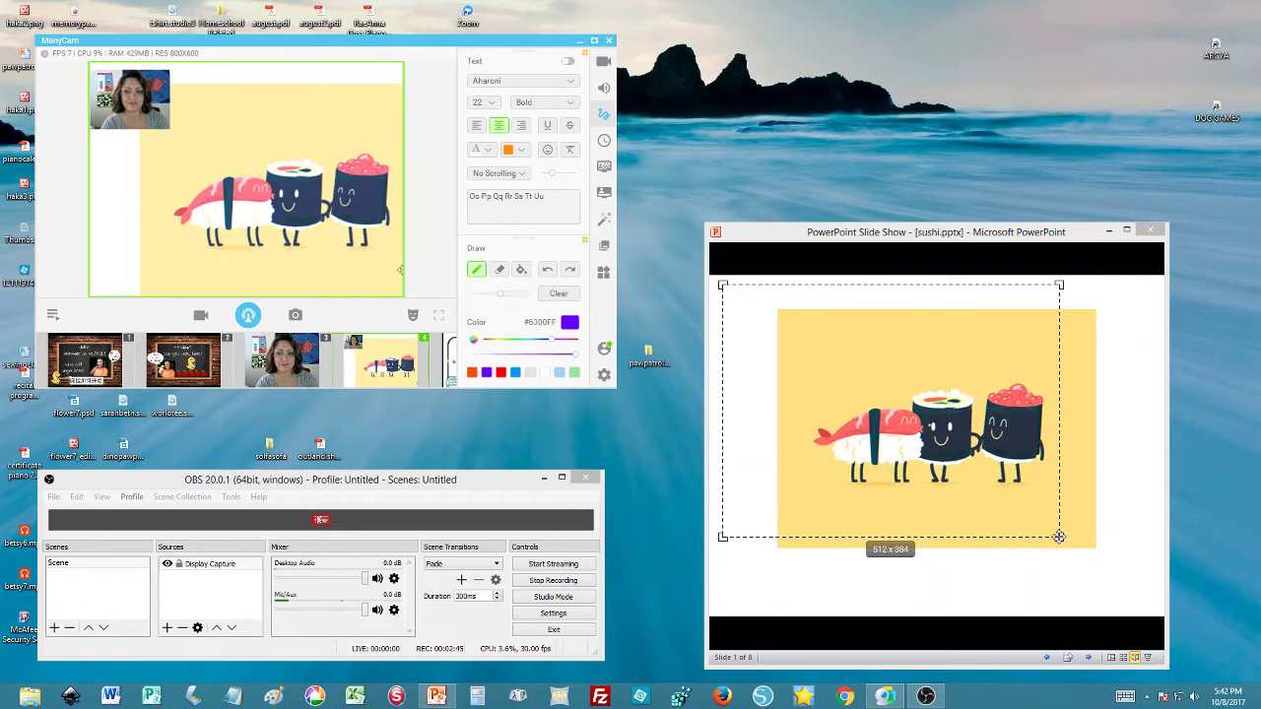
drag(1058, 536, 1141, 603)
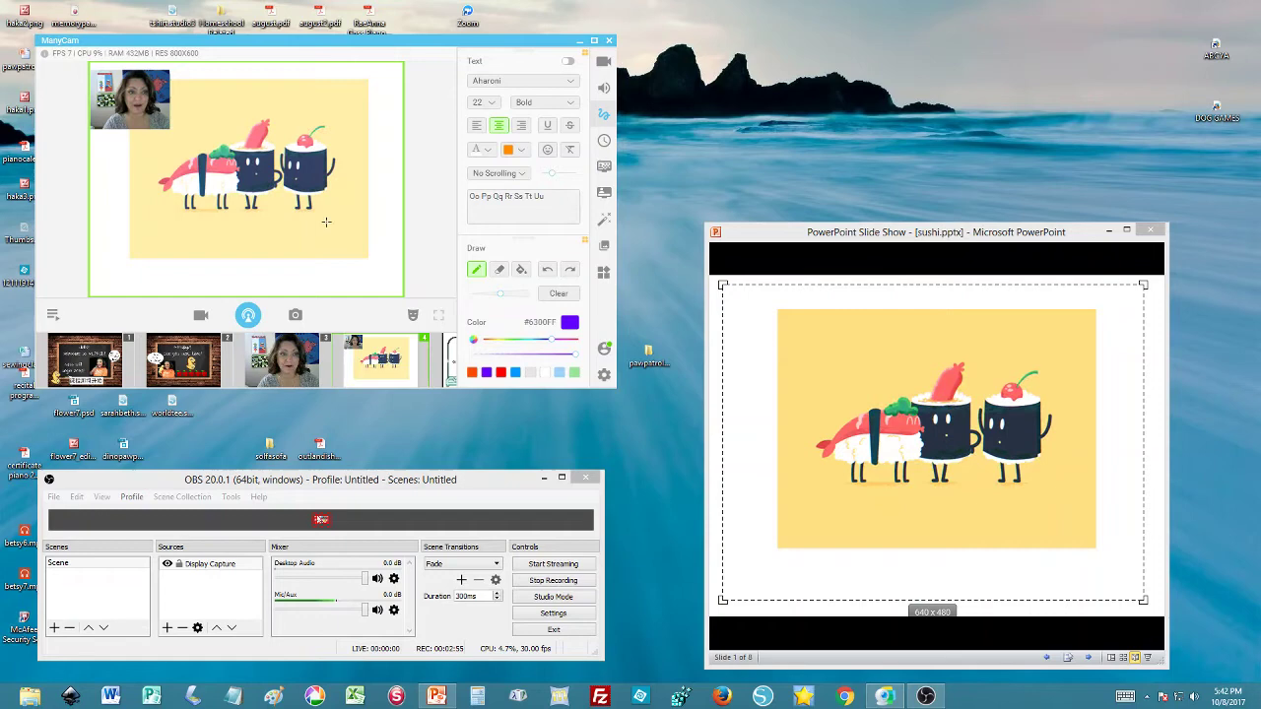
click(289, 361)
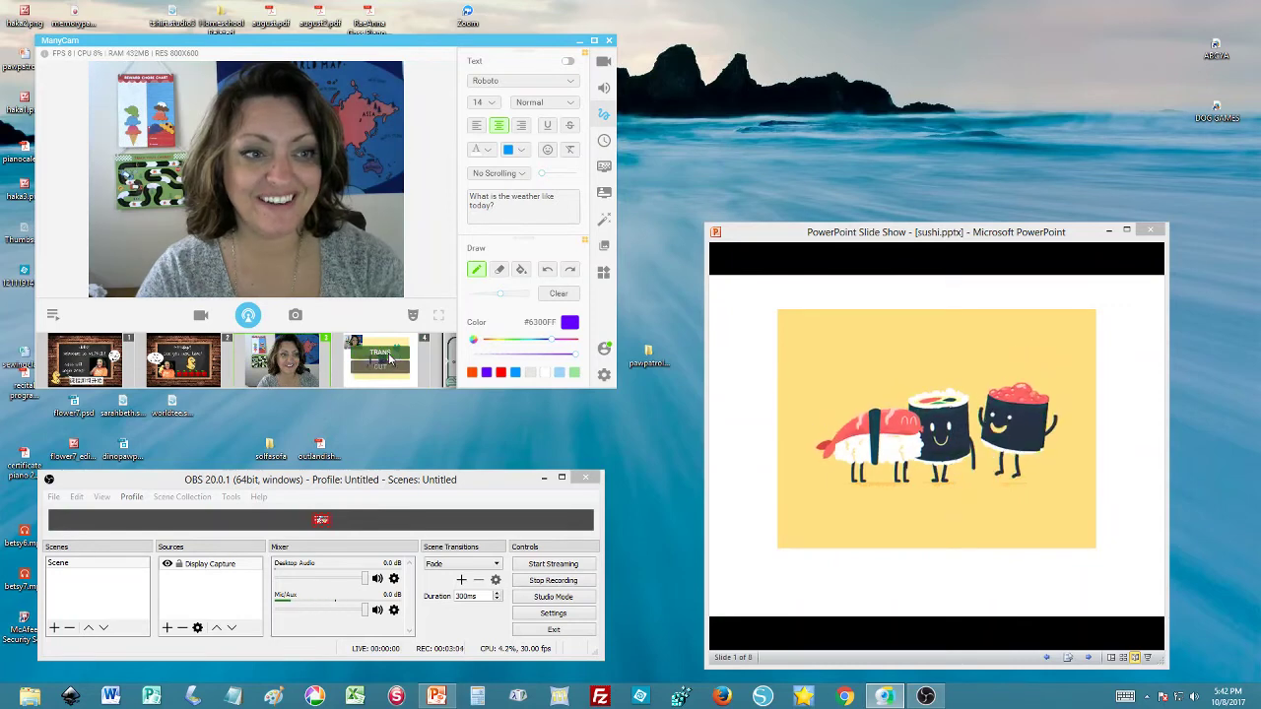
click(389, 360)
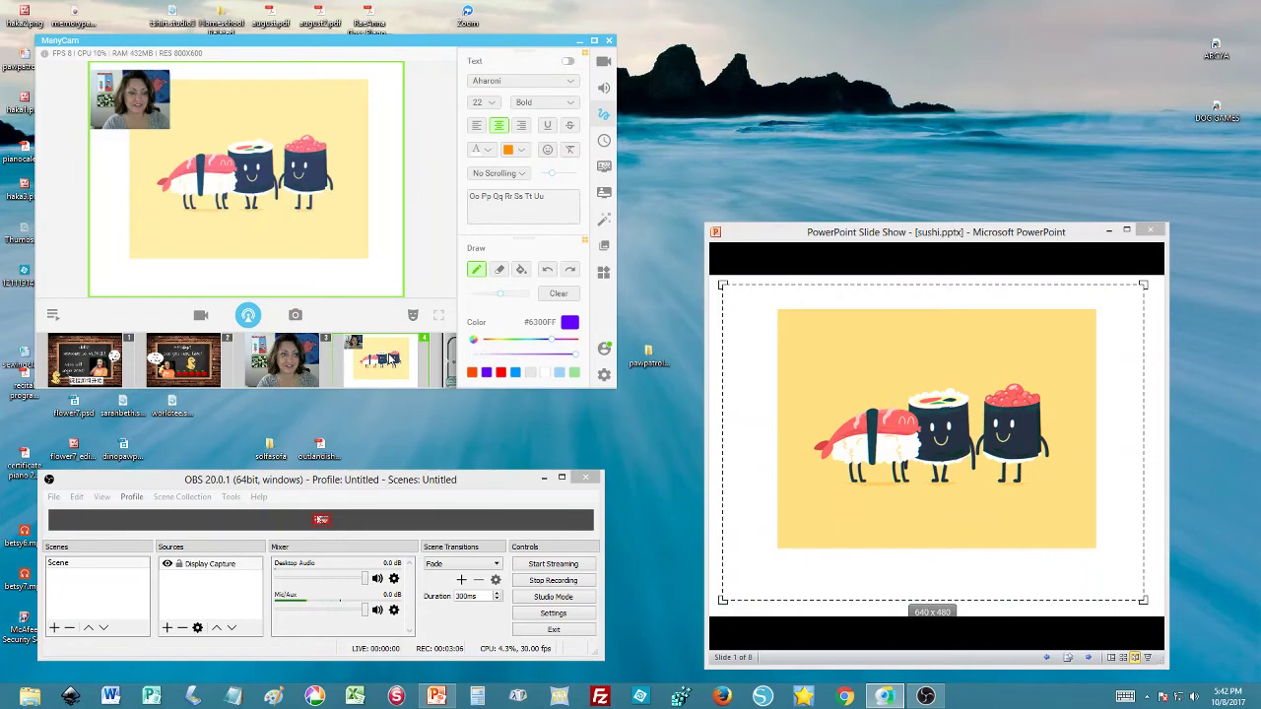